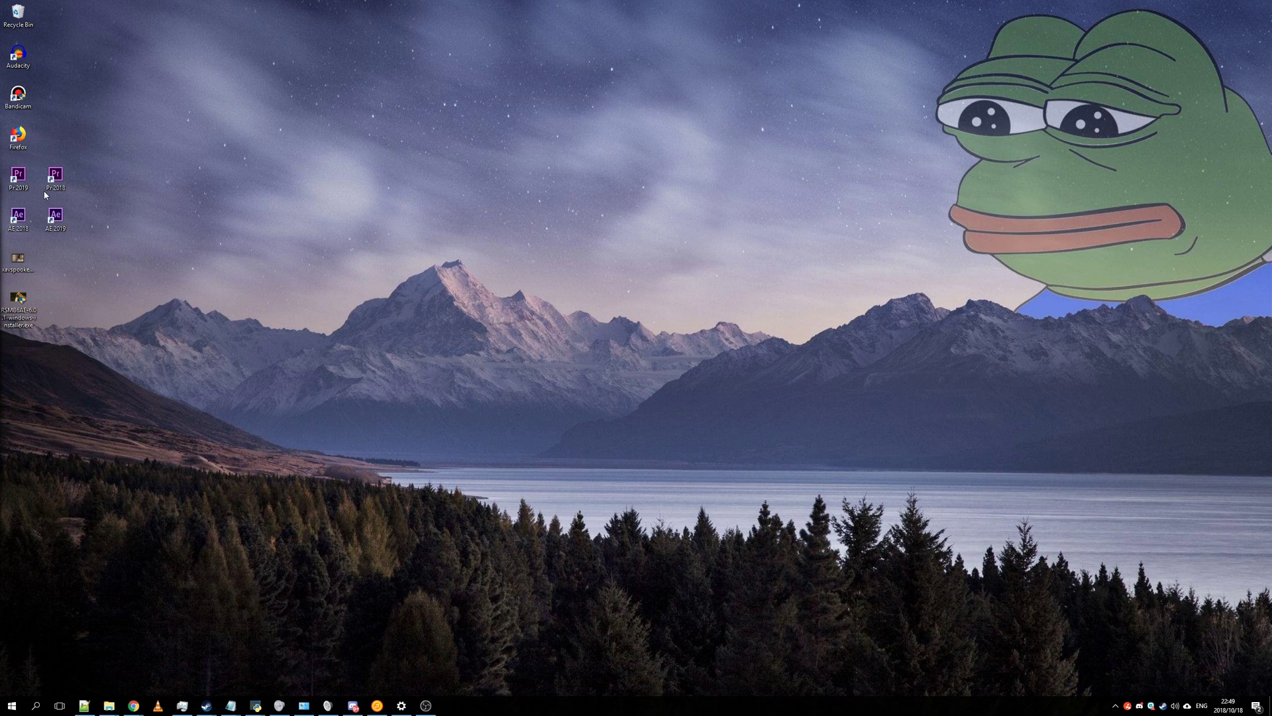
Start Premiere Pro CC 2018 from the Pr 2018 desktop icon.
left_click(53, 181)
double_click(53, 181)
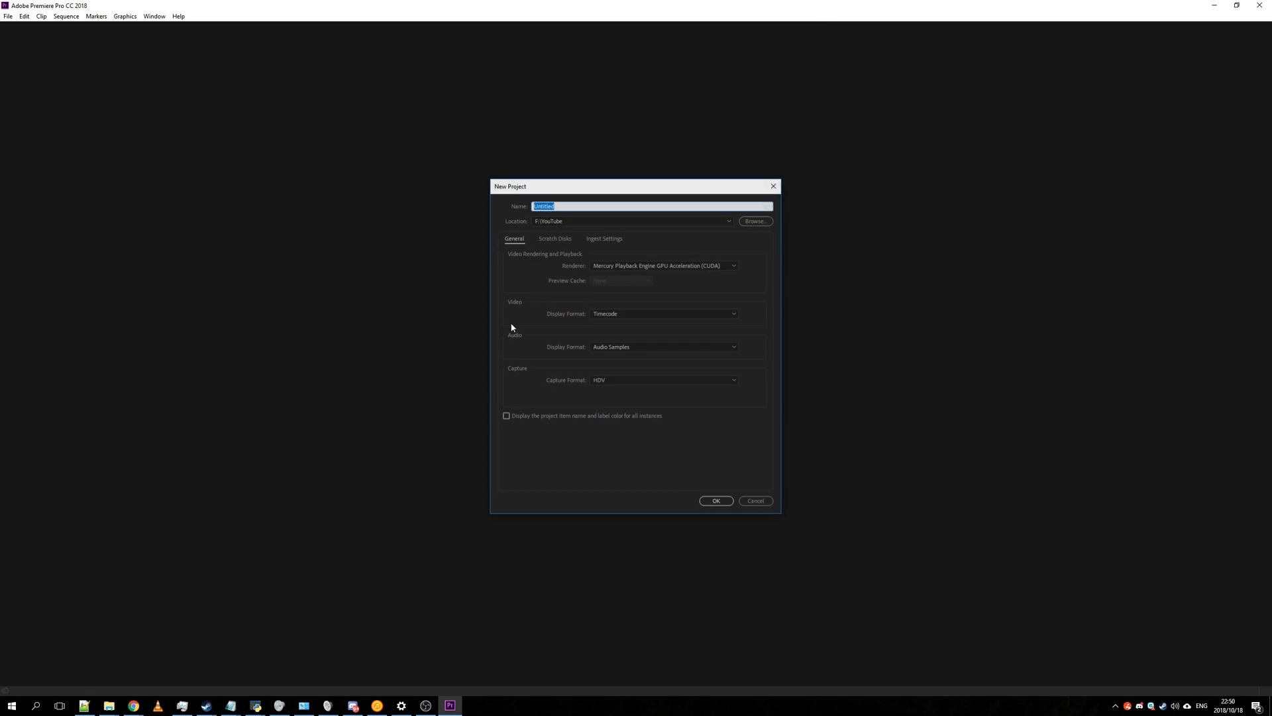
Name the new project 'GPU test' and confirm it.
type("GPU test")
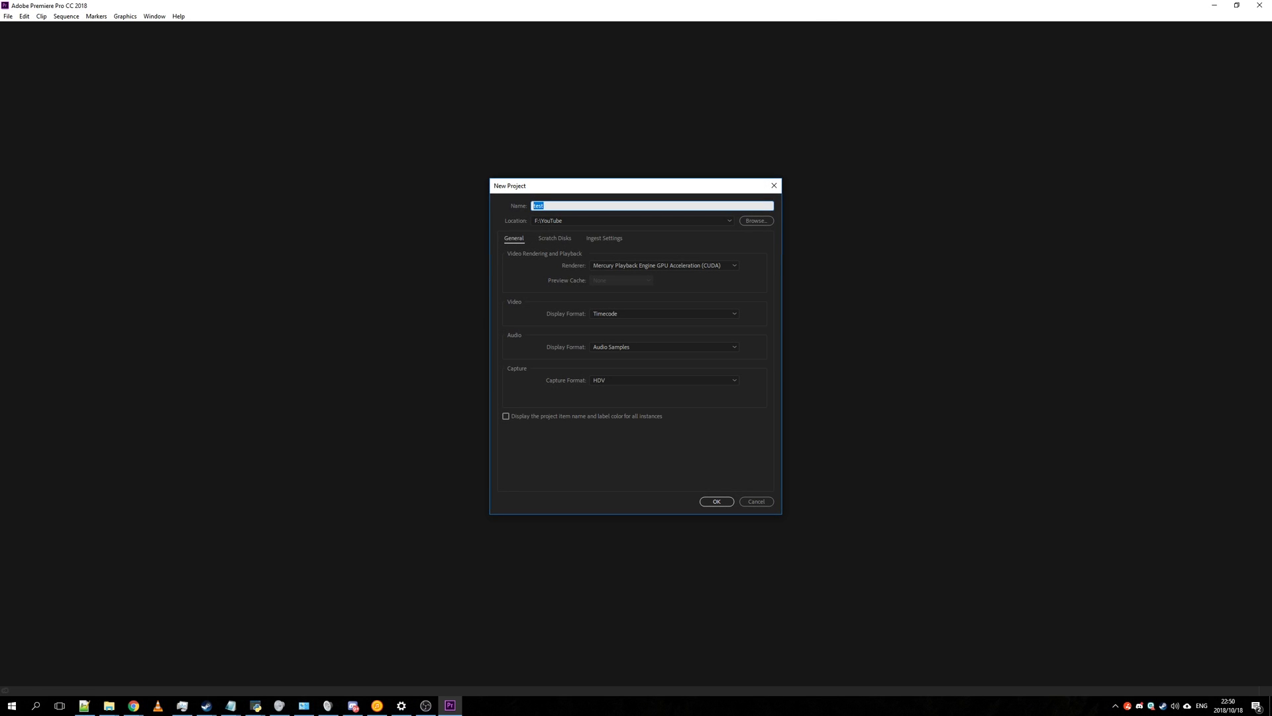
left_click(716, 501)
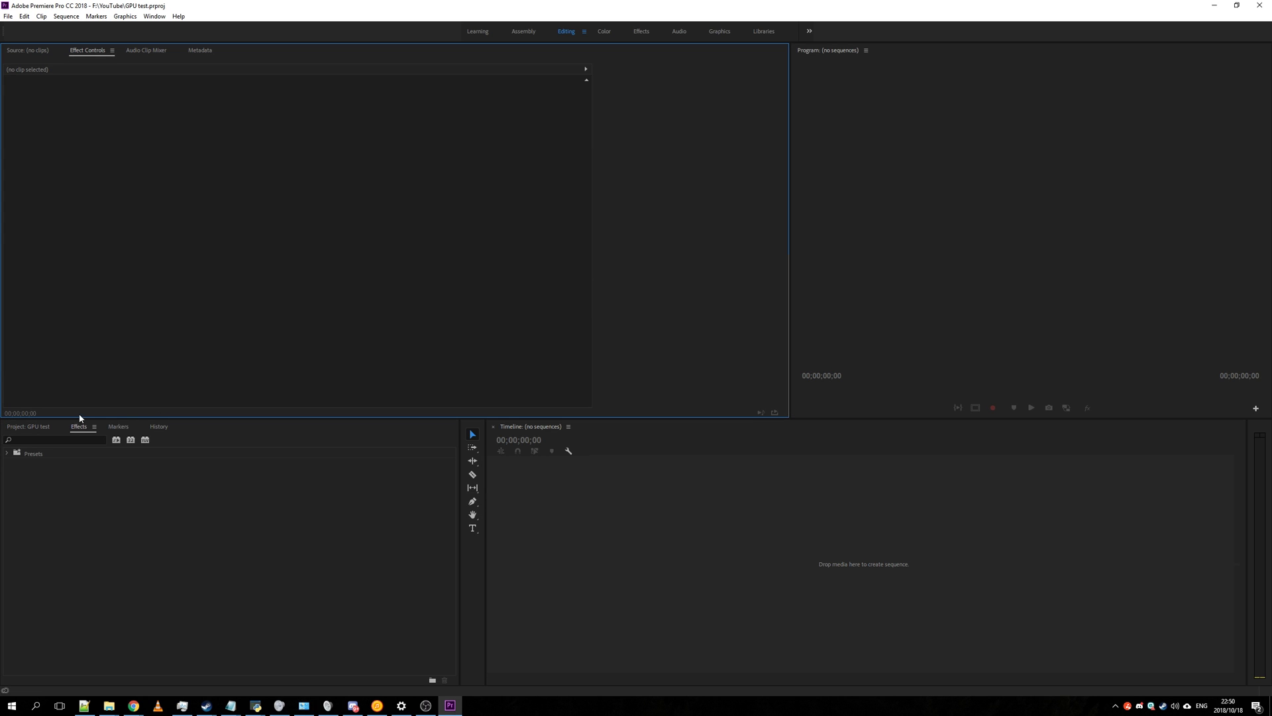
Open Task Manager's Performance view, enlarge it, and park it at the left screen edge.
key("ctrl+shift+Escape")
left_click_drag(553, 153, 535, 110)
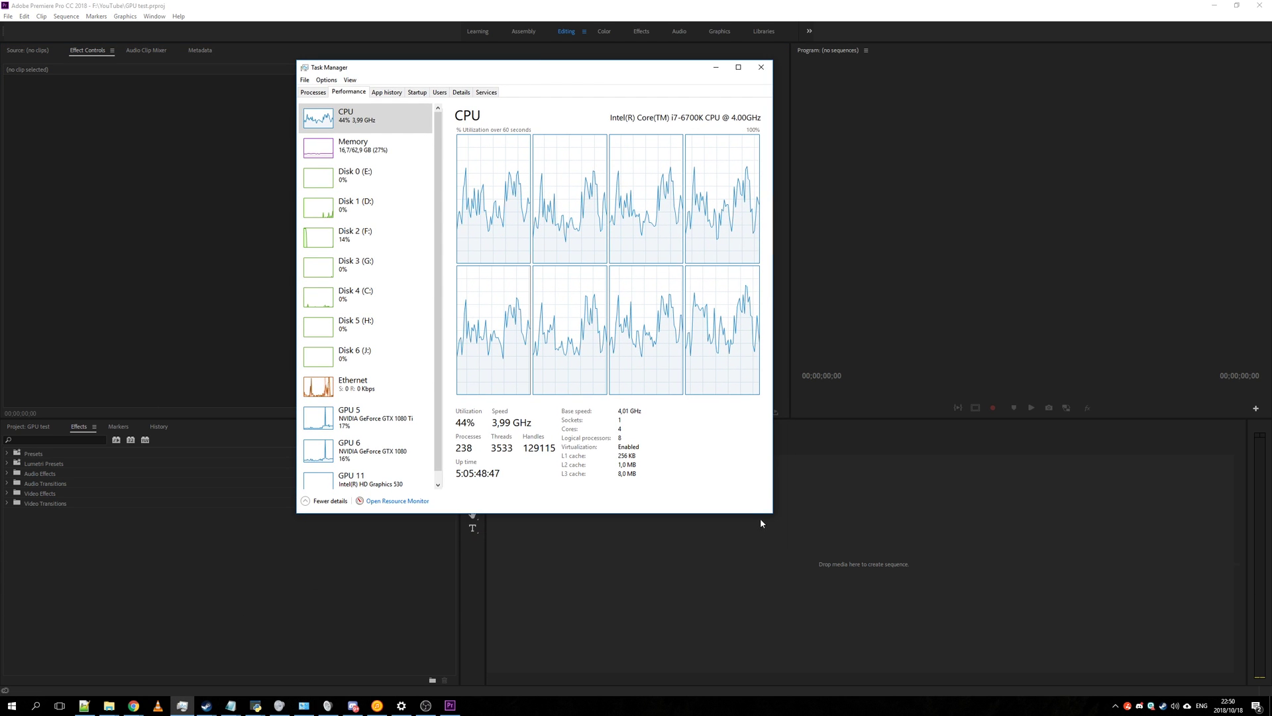
left_click_drag(771, 512, 793, 621)
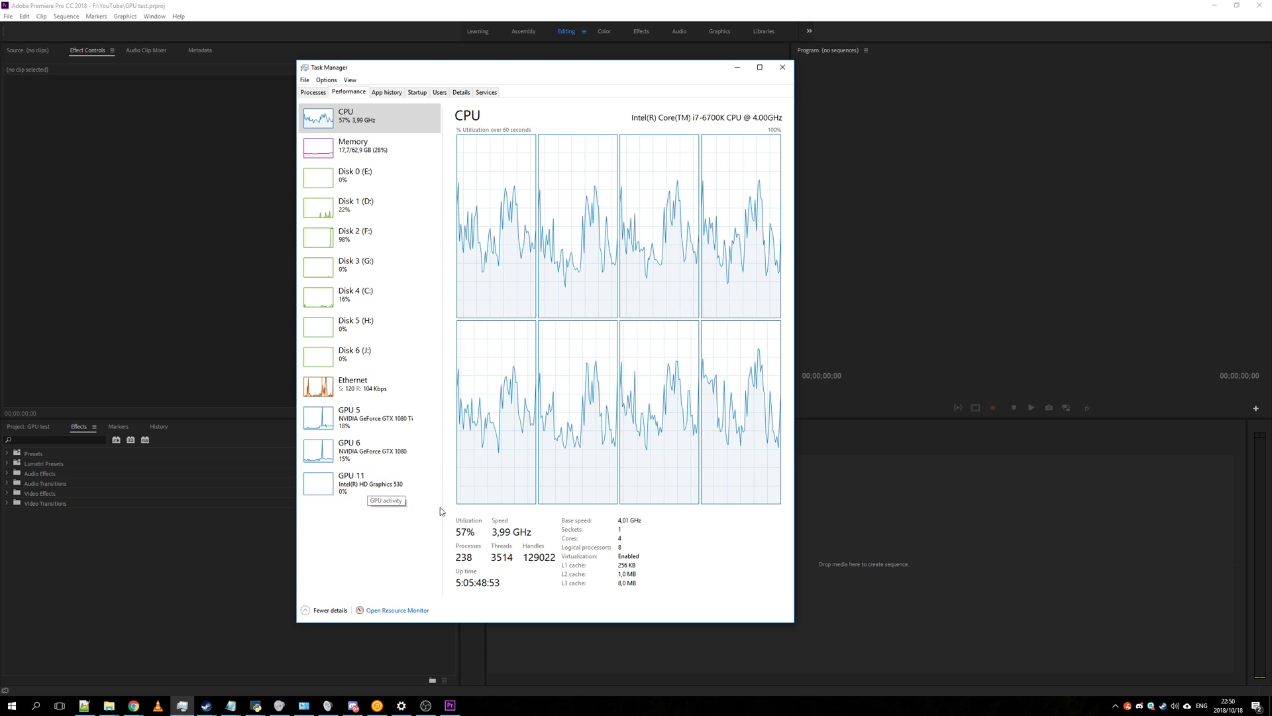
left_click_drag(645, 73, 0, 103)
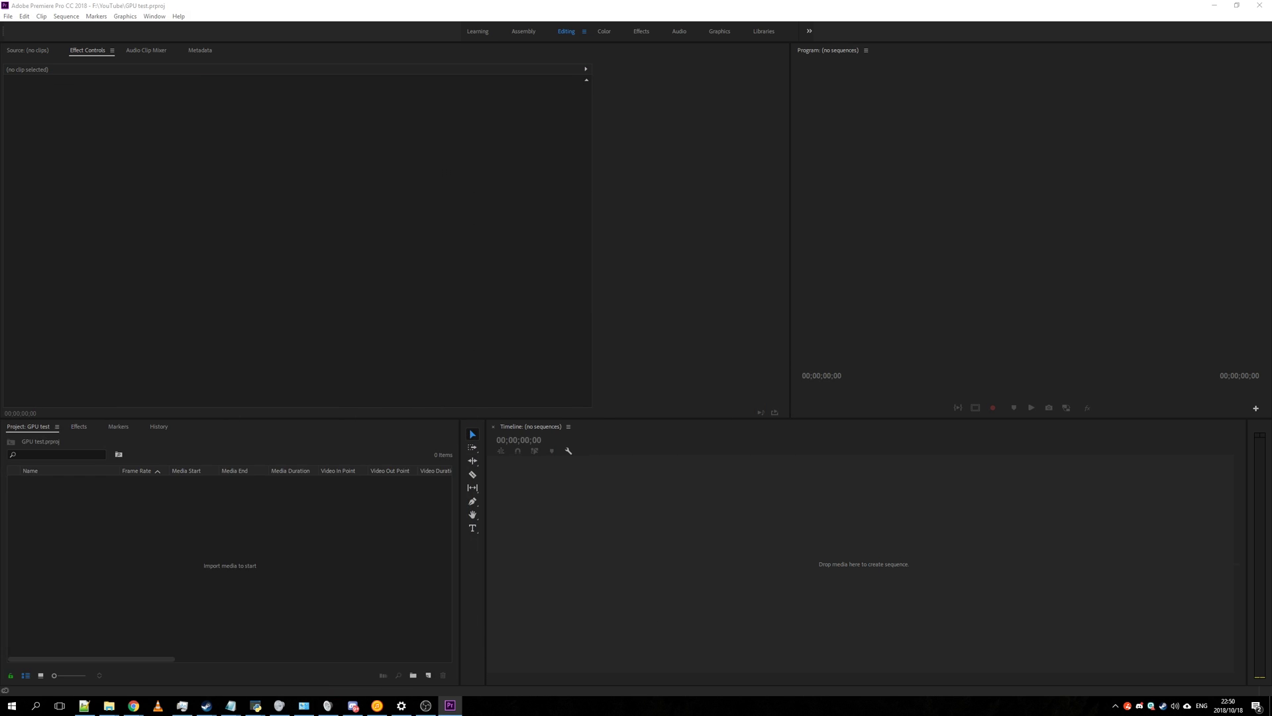
Import xavspooked.mp4, build a sequence from it, and drag the searched RSMB effect onto the clip.
left_click_drag(0, 502, 374, 503)
left_click_drag(66, 493, 605, 531)
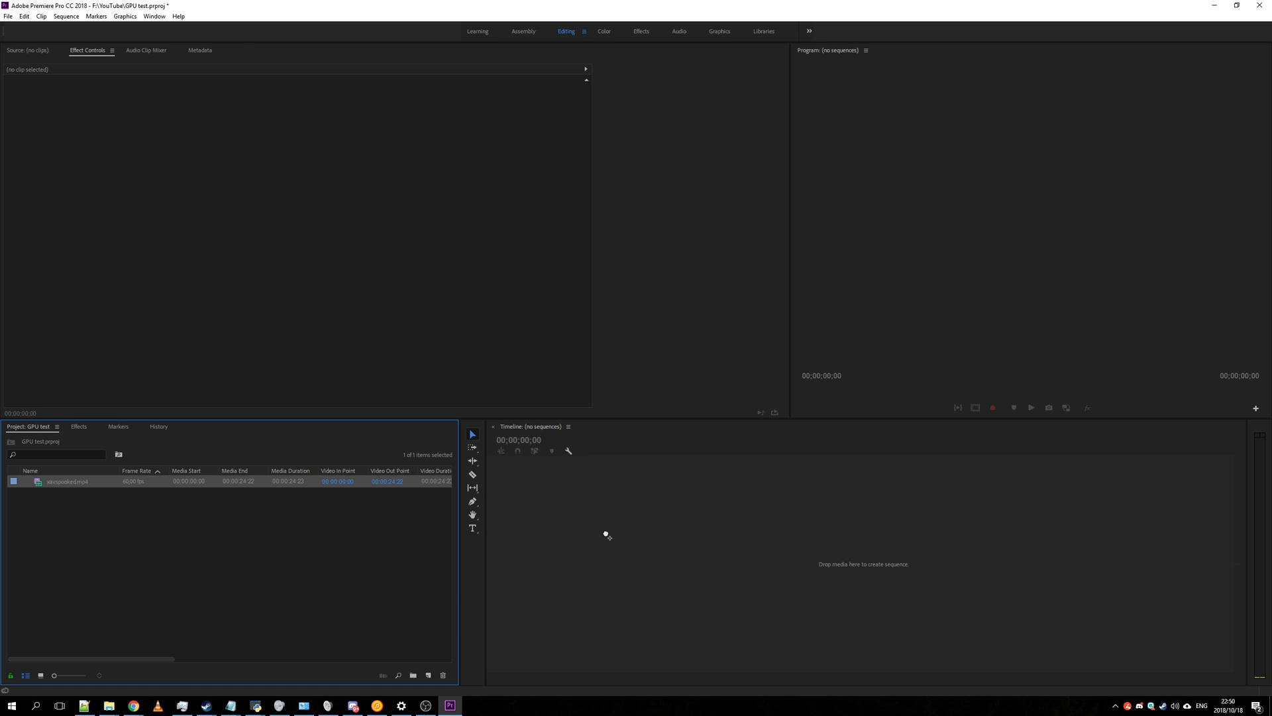
left_click(77, 428)
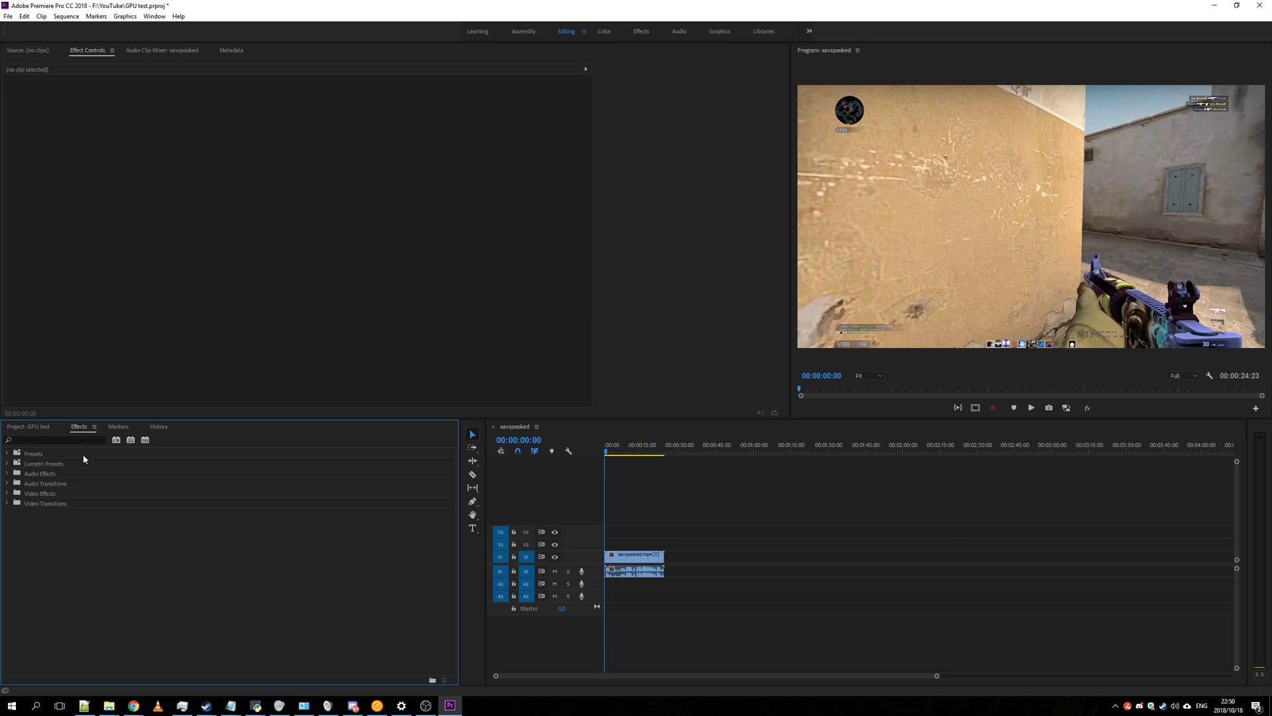
left_click(53, 439)
type("rsmb")
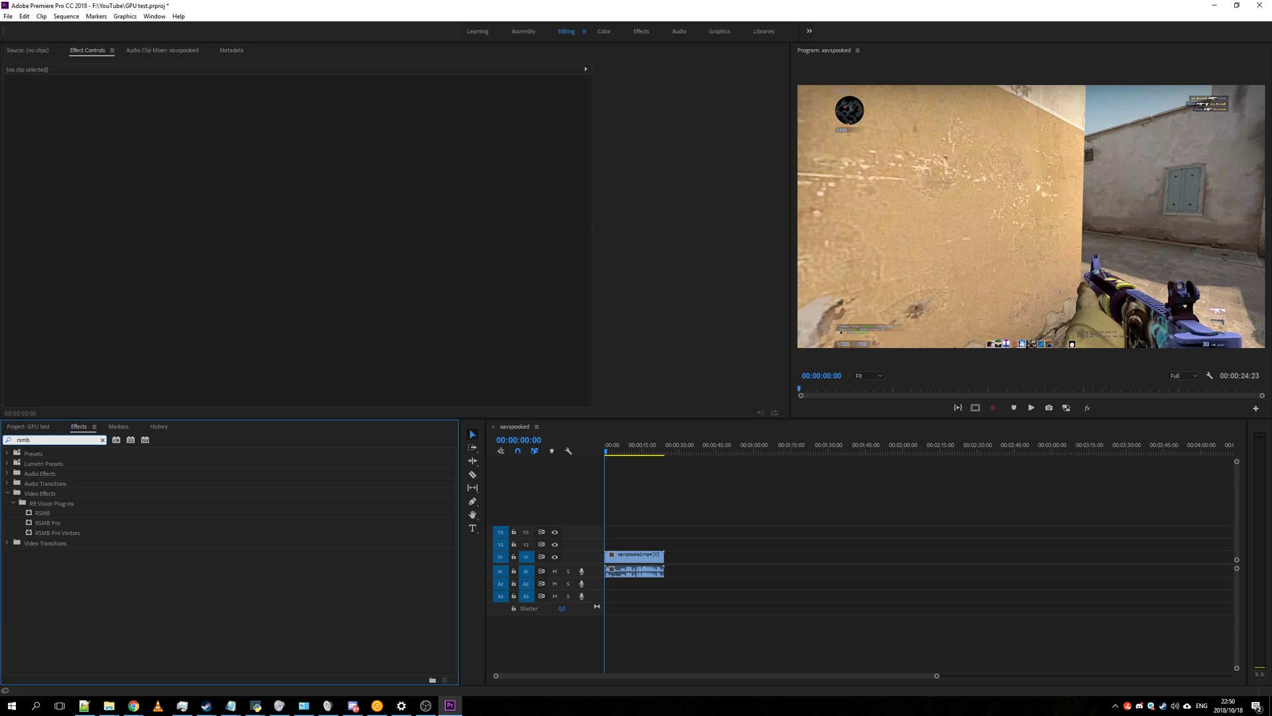
left_click_drag(43, 514, 633, 555)
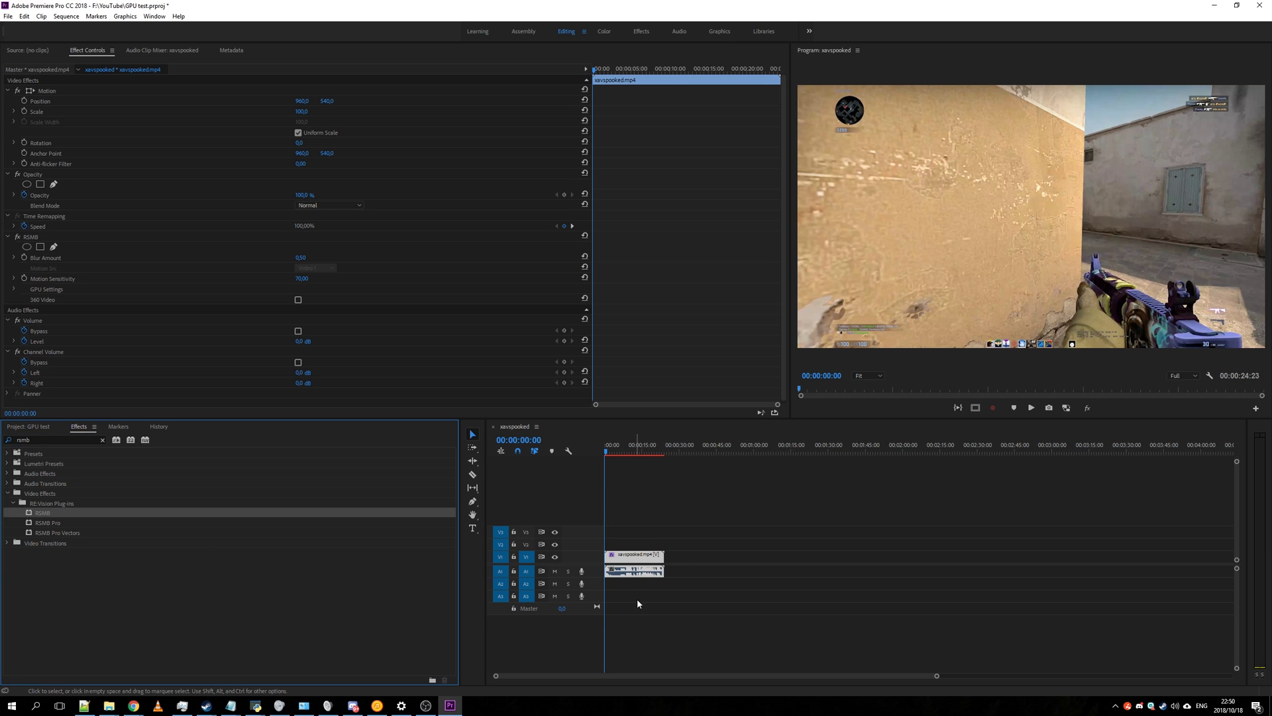
scroll(638, 589, "up", 6)
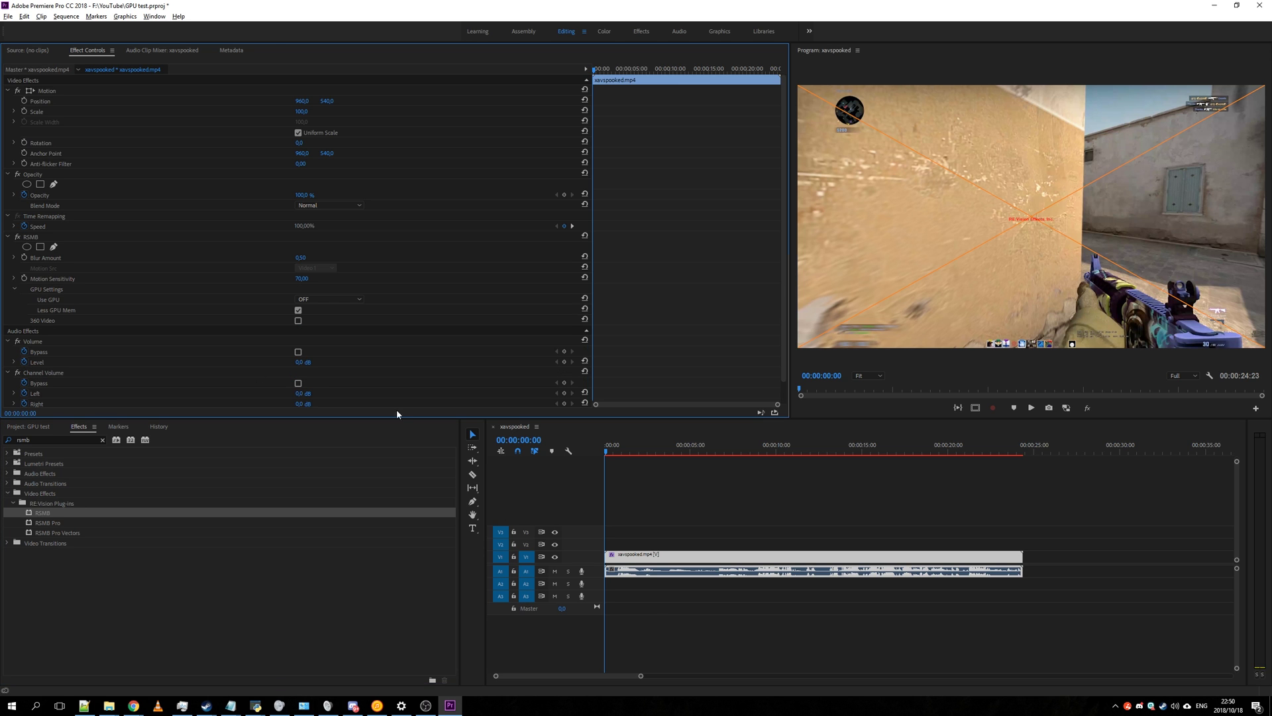
left_click(702, 534)
Play the sequence, then move the playhead to 00:00:04:53 and play from there.
key("space")
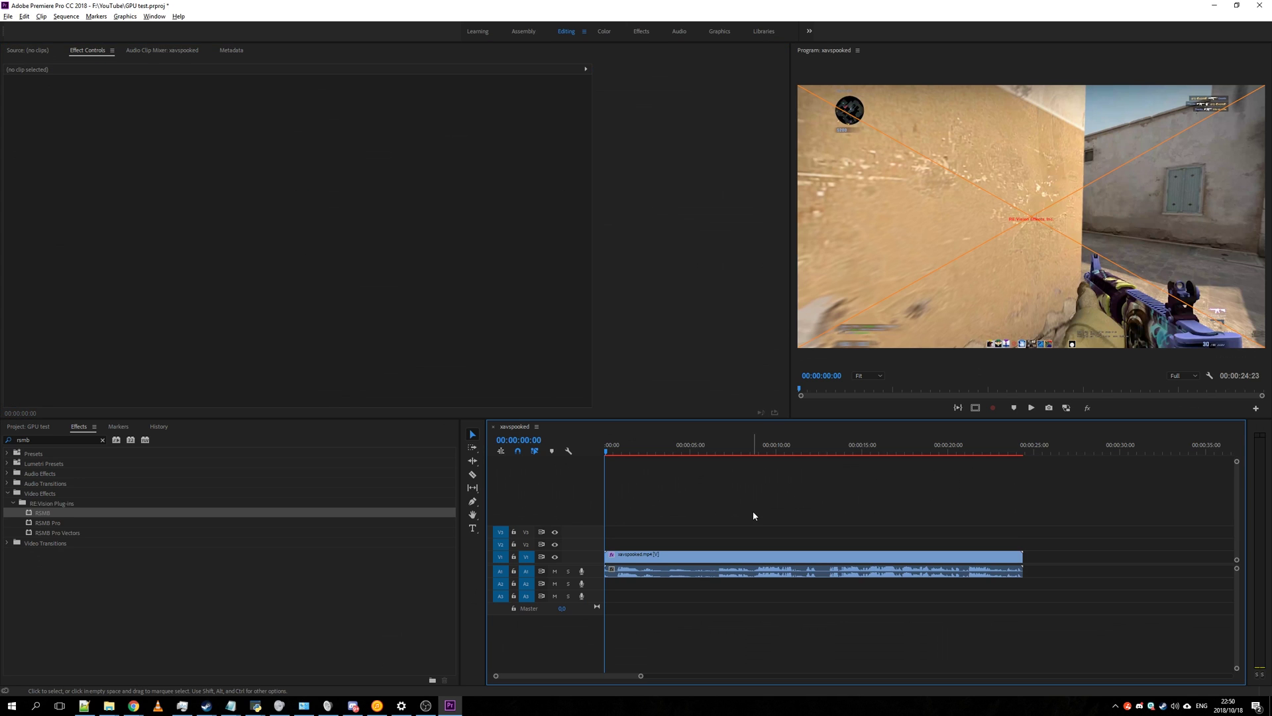
key("space")
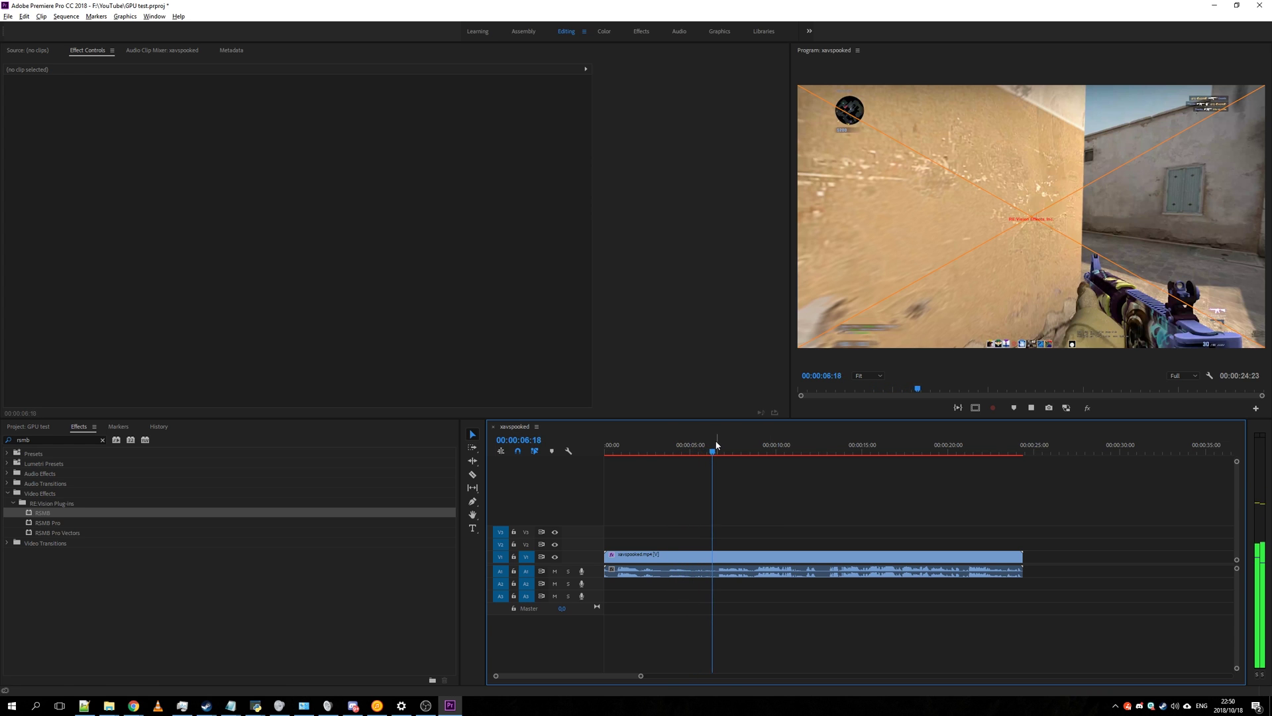
left_click_drag(607, 451, 725, 493)
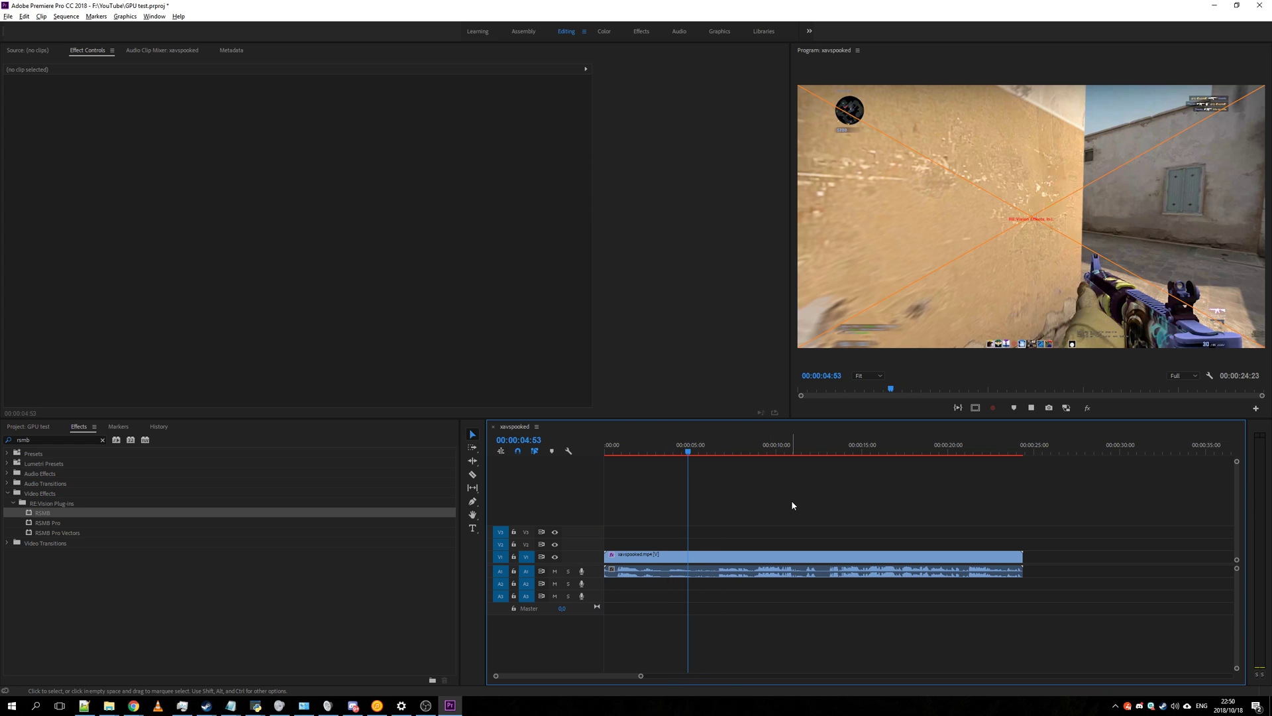
key("space")
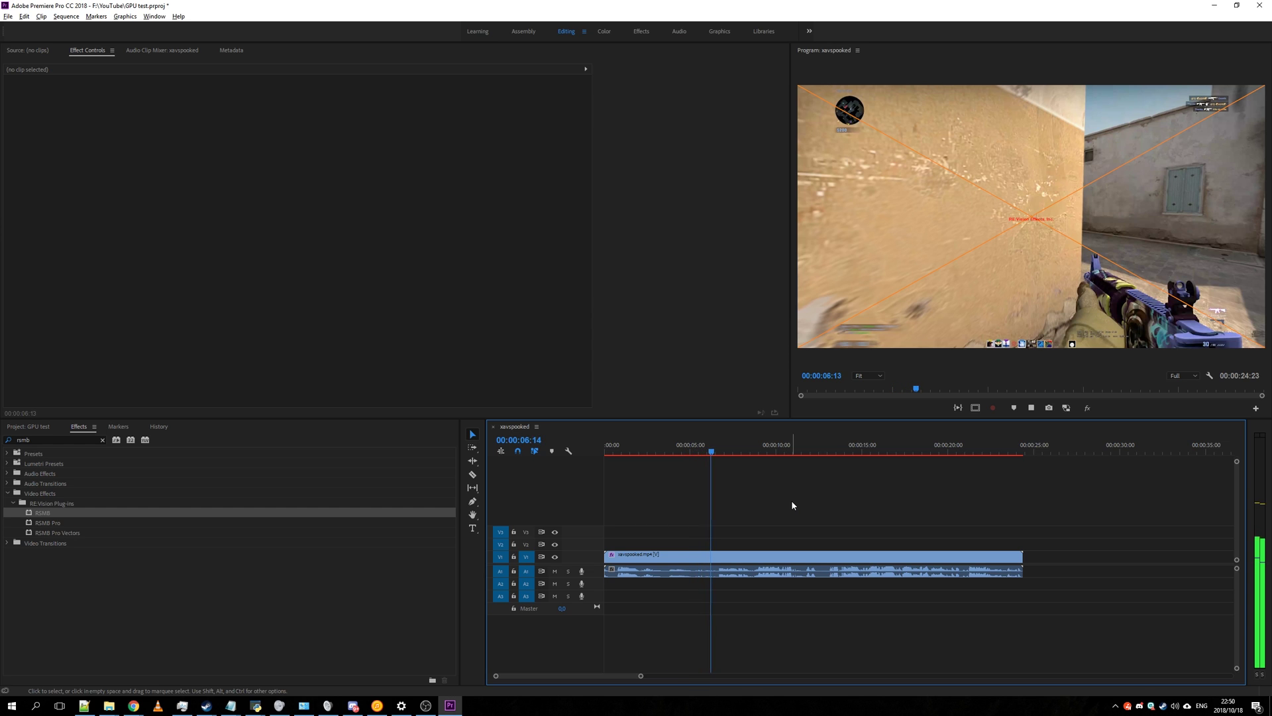
key("space")
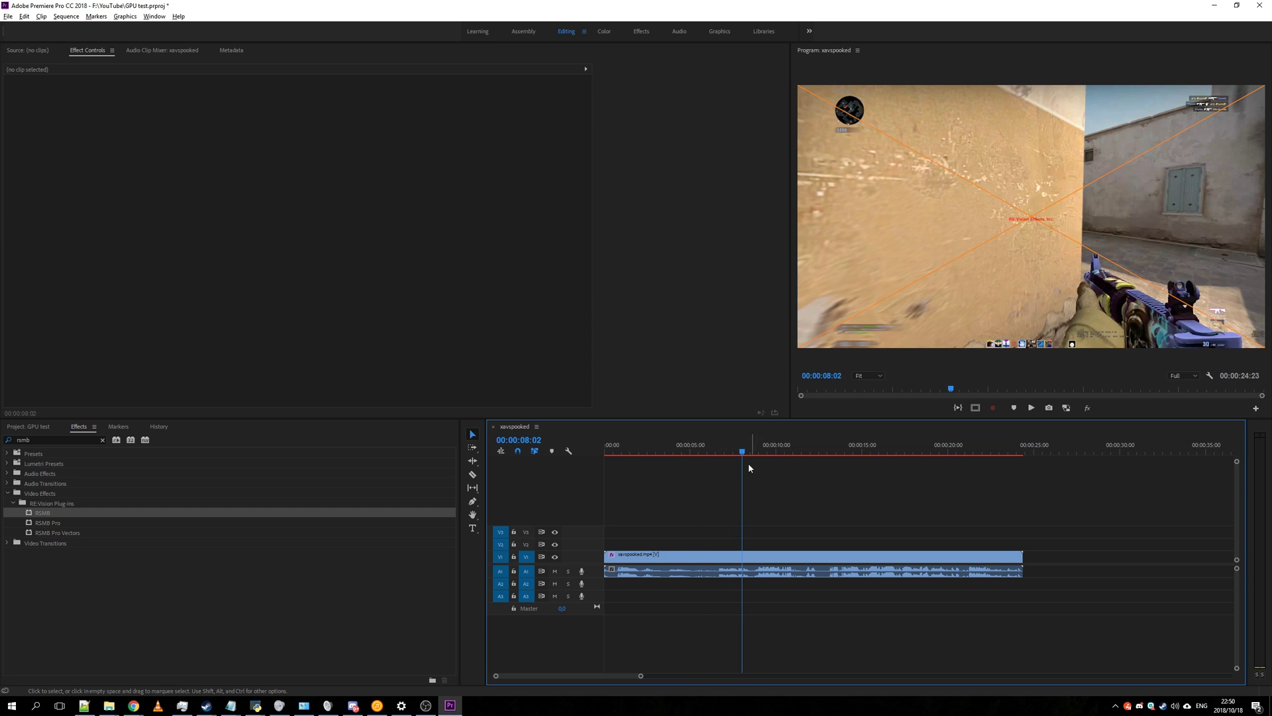
Play from further into the clip, return the playhead near the start, and select the clip.
left_click(608, 452)
key("space")
left_click(860, 453)
left_click(665, 453)
left_click(690, 570)
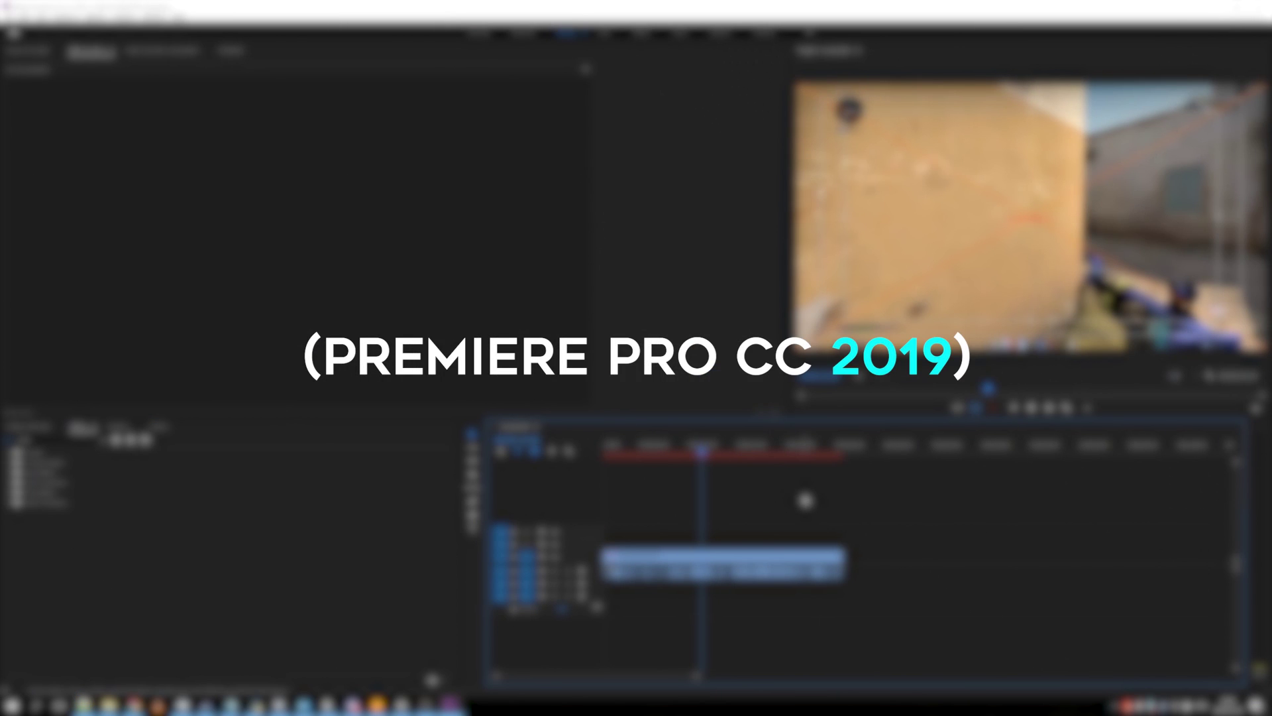
Replay the sequence from its start until the RSMB low-level exception notice appears.
key("space")
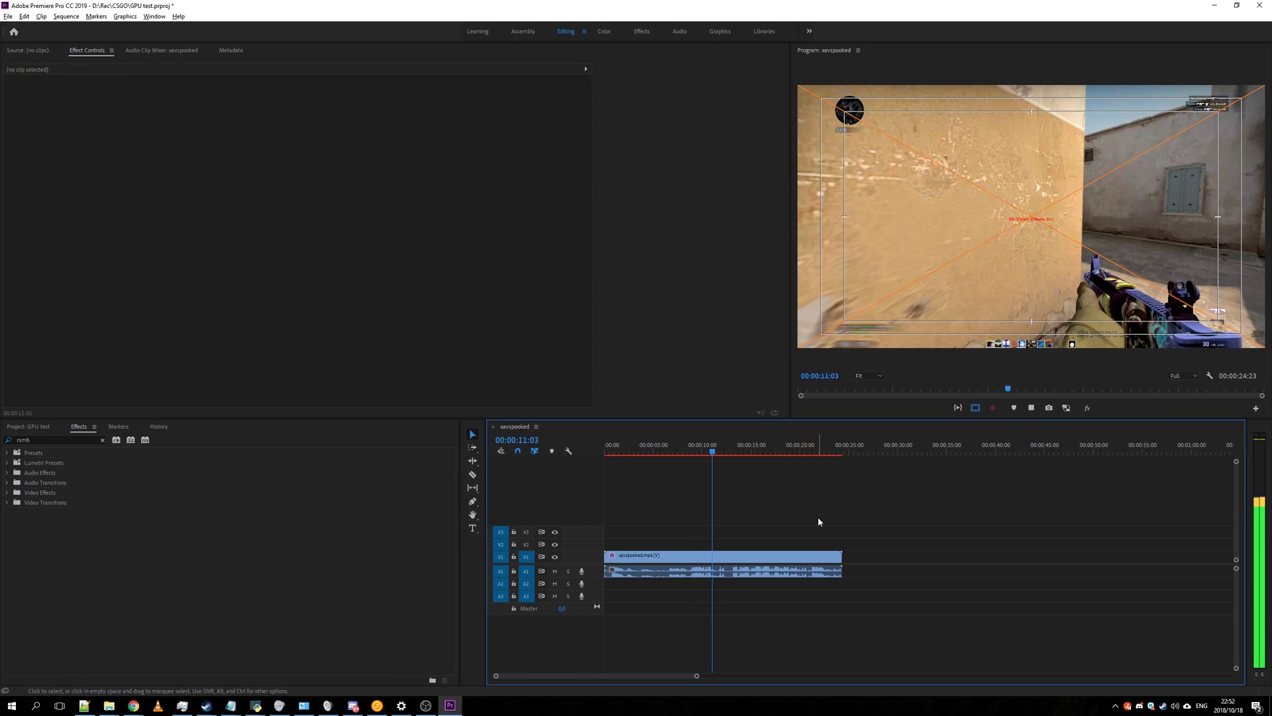
key("Home")
key("space")
key("Home")
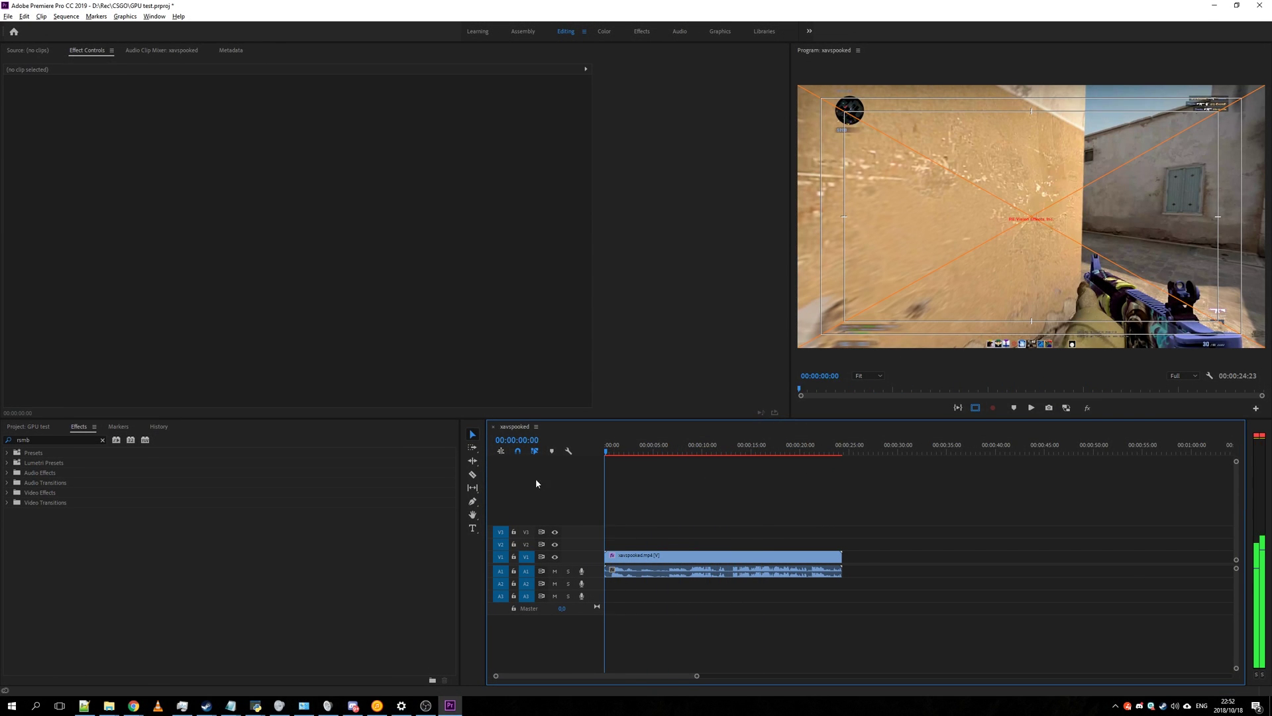
key("space")
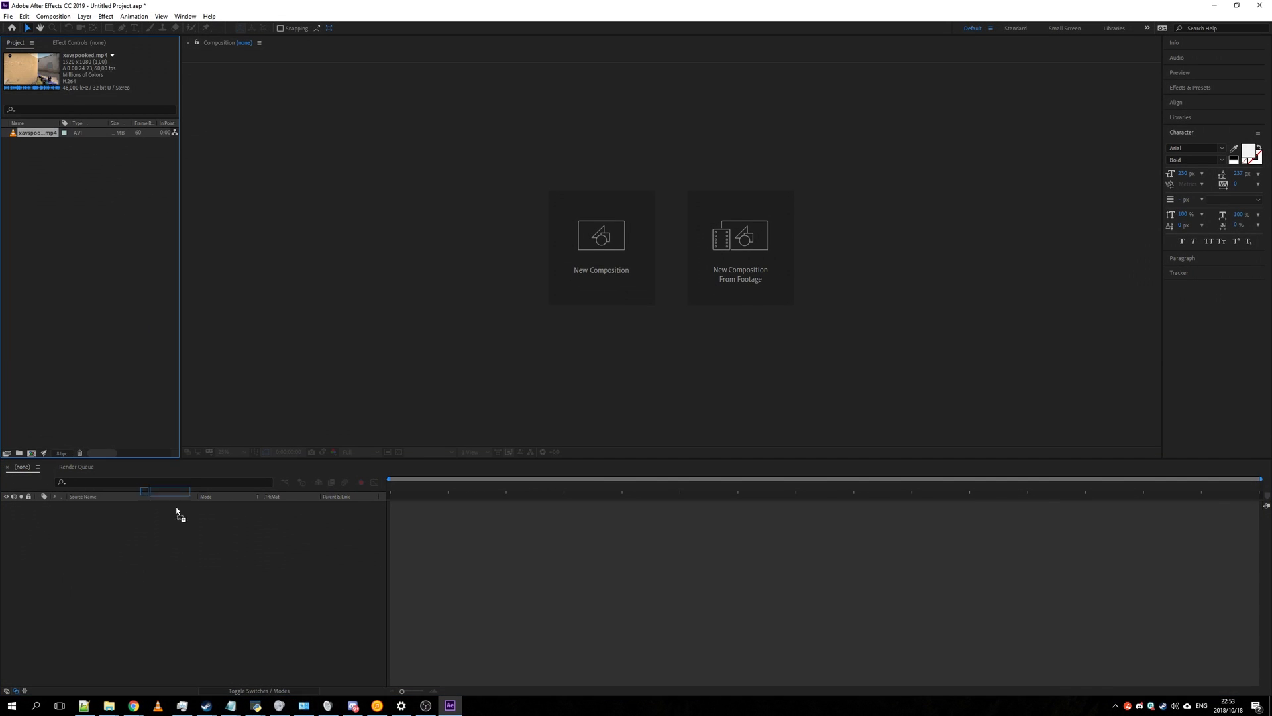
Apply RSMB from Effects & Presets to the xavspooked.mp4 layer and preview it.
scroll(650, 289, "up", 2)
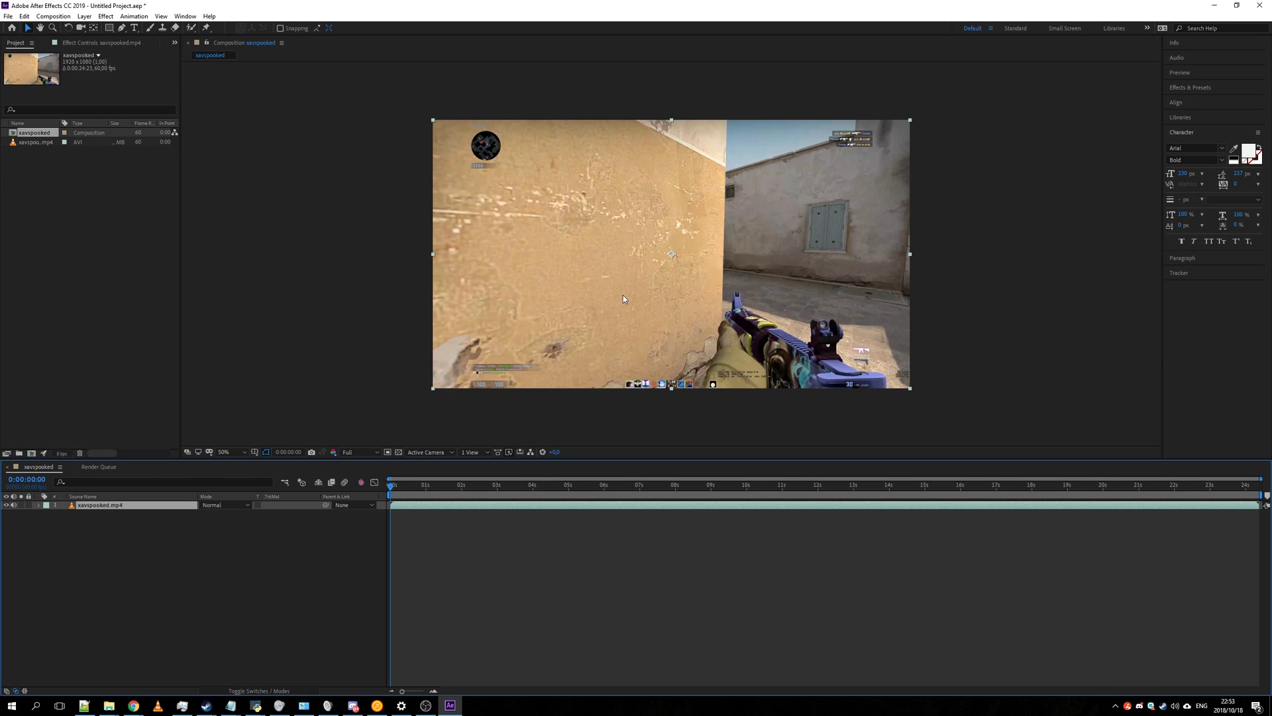
left_click_drag(573, 283, 637, 289)
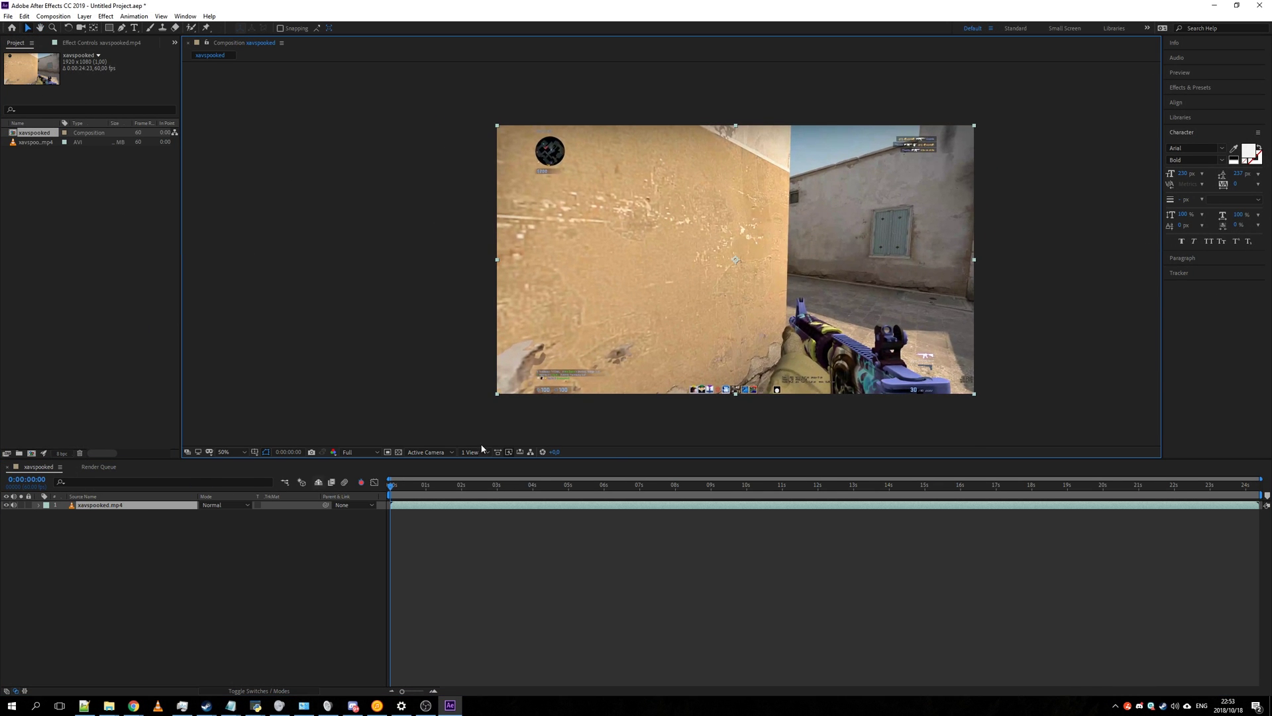
left_click(1198, 87)
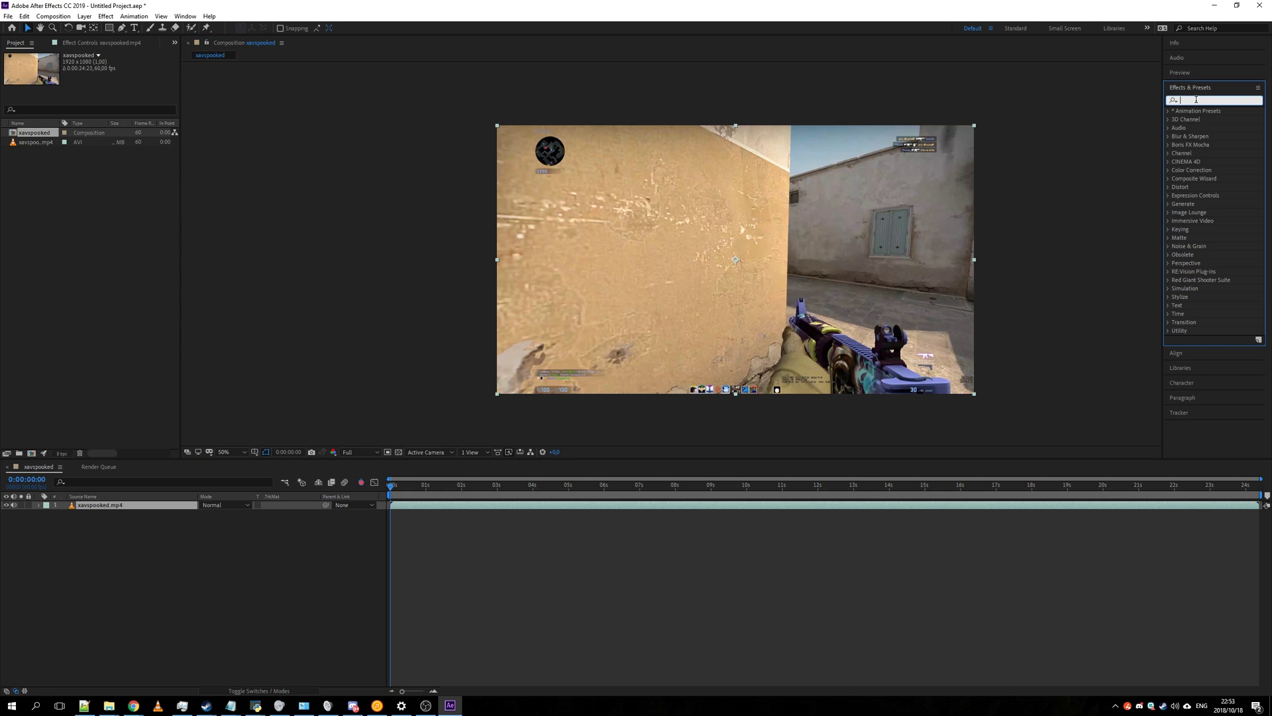
type("rsmb")
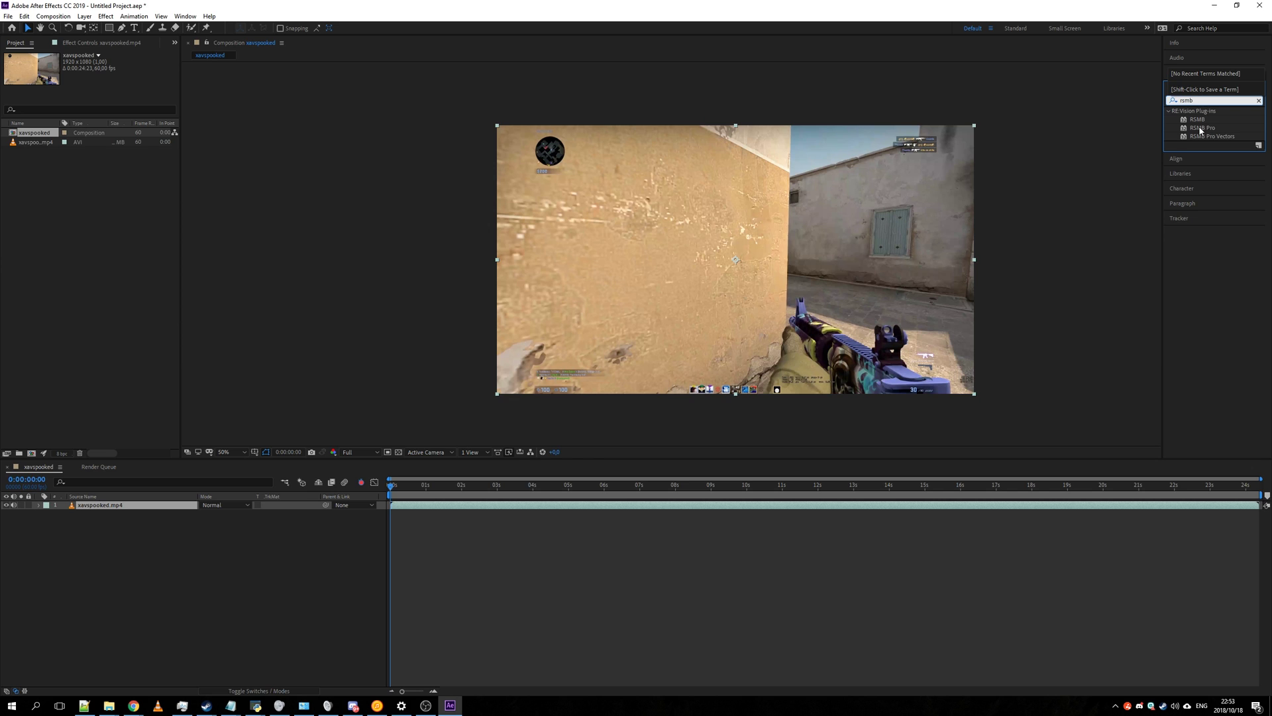
left_click_drag(1196, 120, 452, 507)
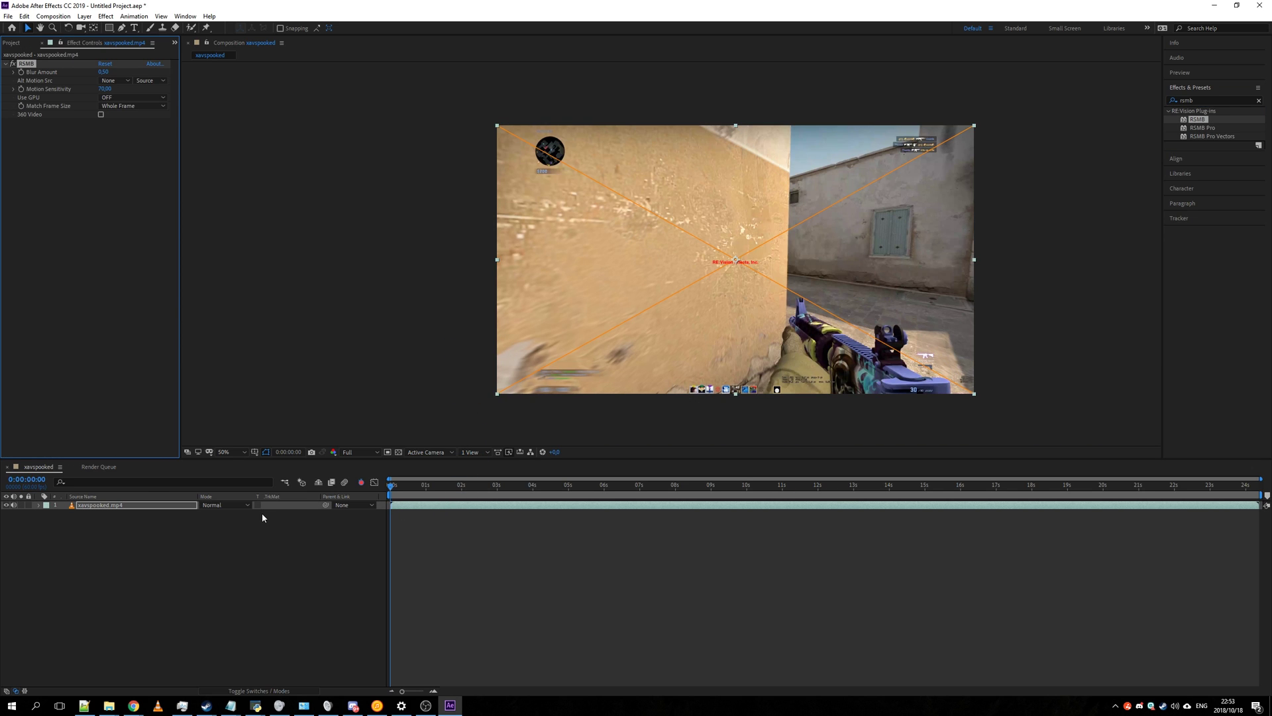
key("space")
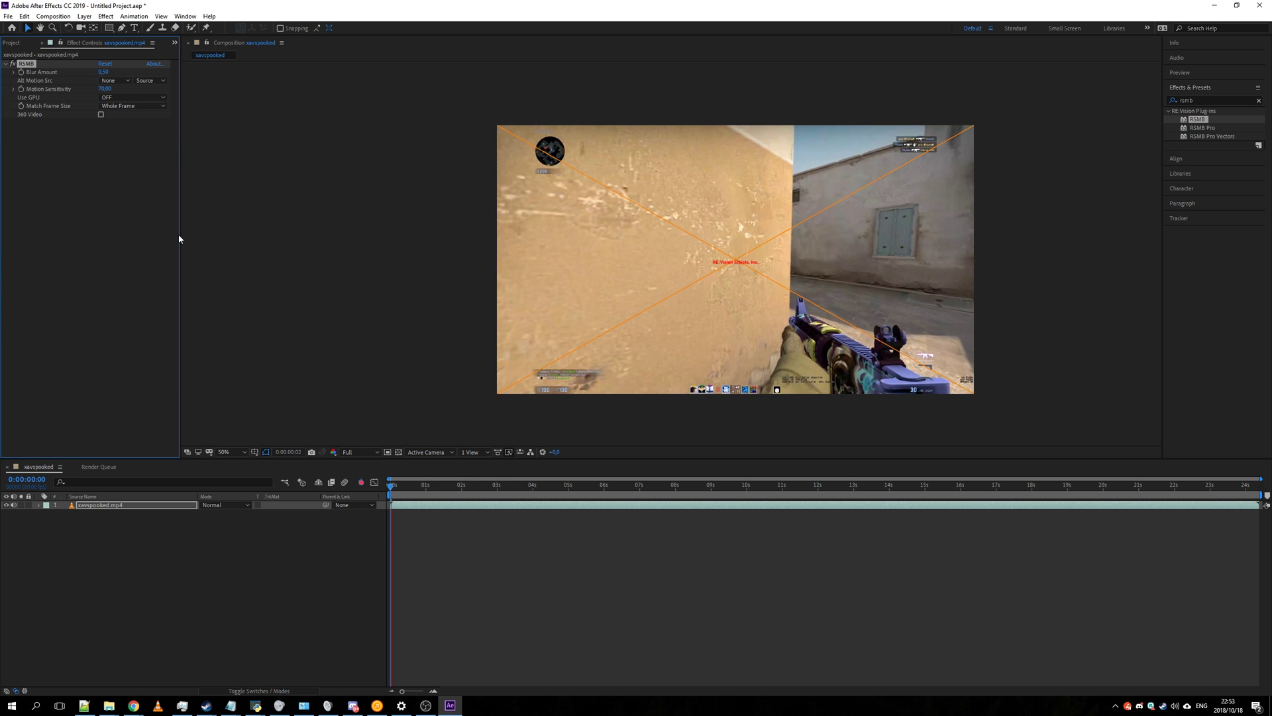
key("space")
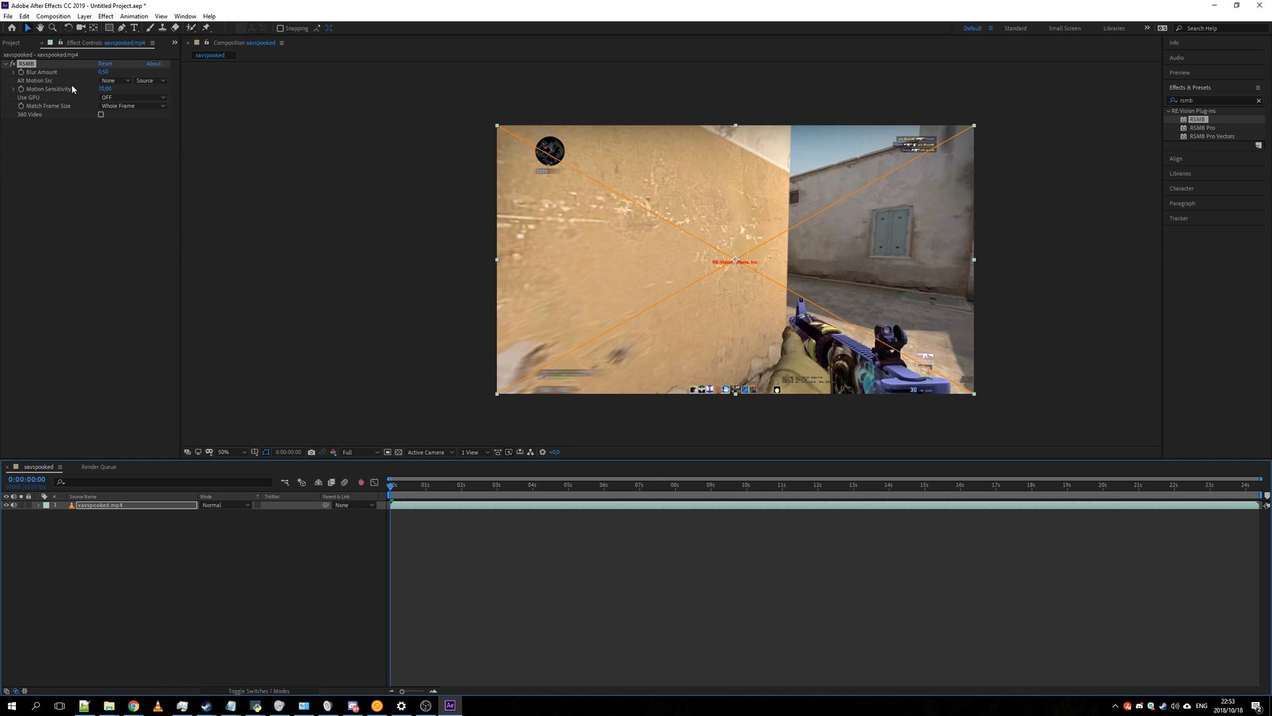
Set RSMB's Use GPU option to ON and deselect the layer.
left_click(120, 99)
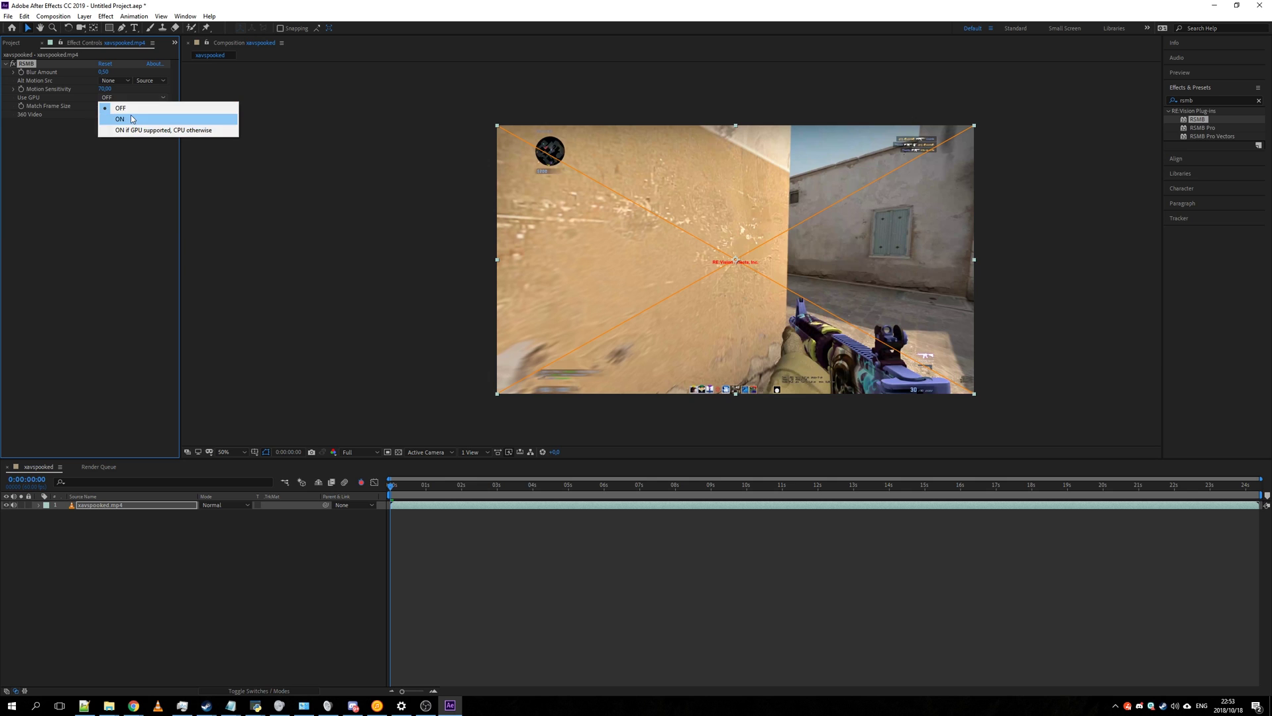
left_click(119, 116)
left_click(455, 559)
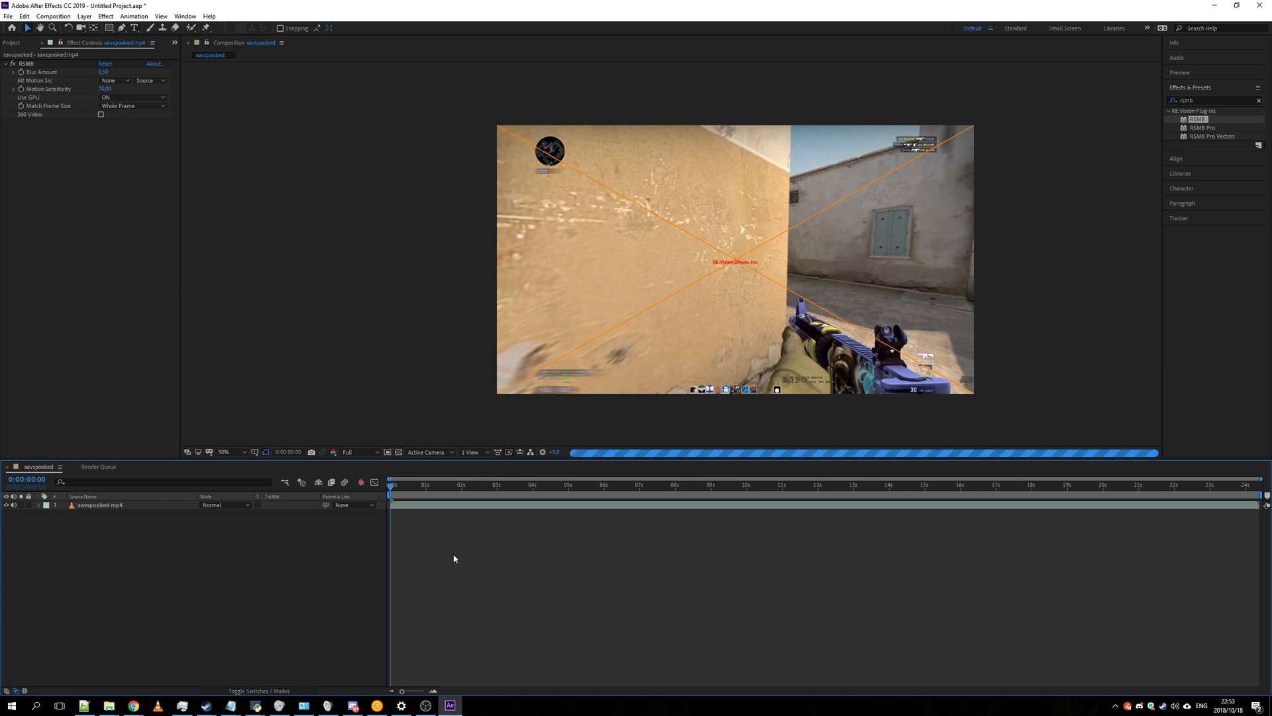
Scrub the composition's opening seconds until After Effects crashes, then choose Don't Send.
left_click_drag(472, 487, 390, 509)
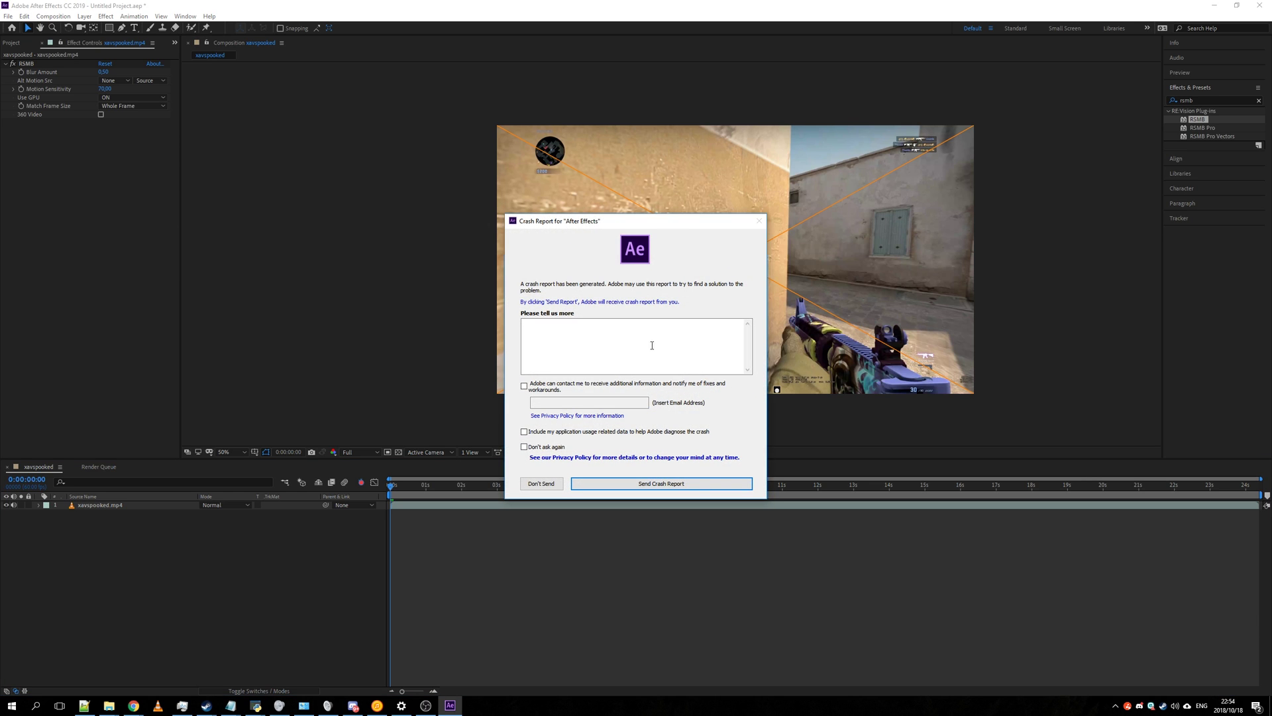
left_click(652, 345)
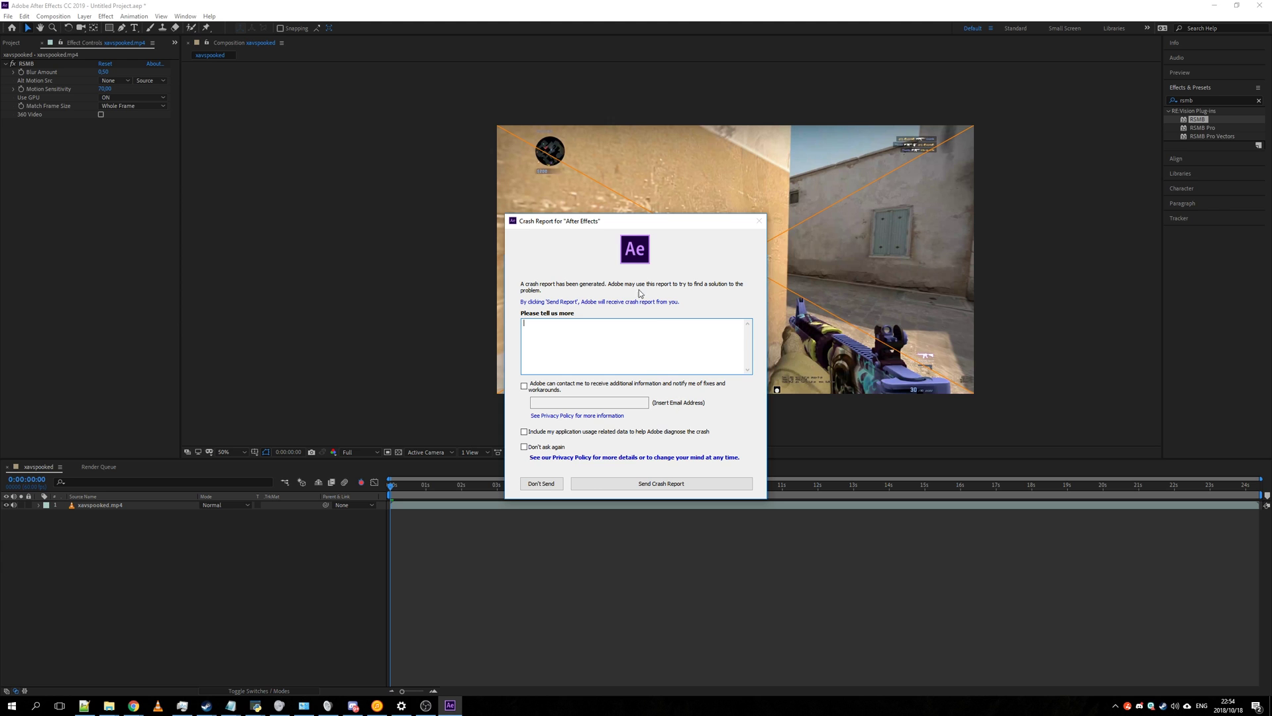
left_click(541, 483)
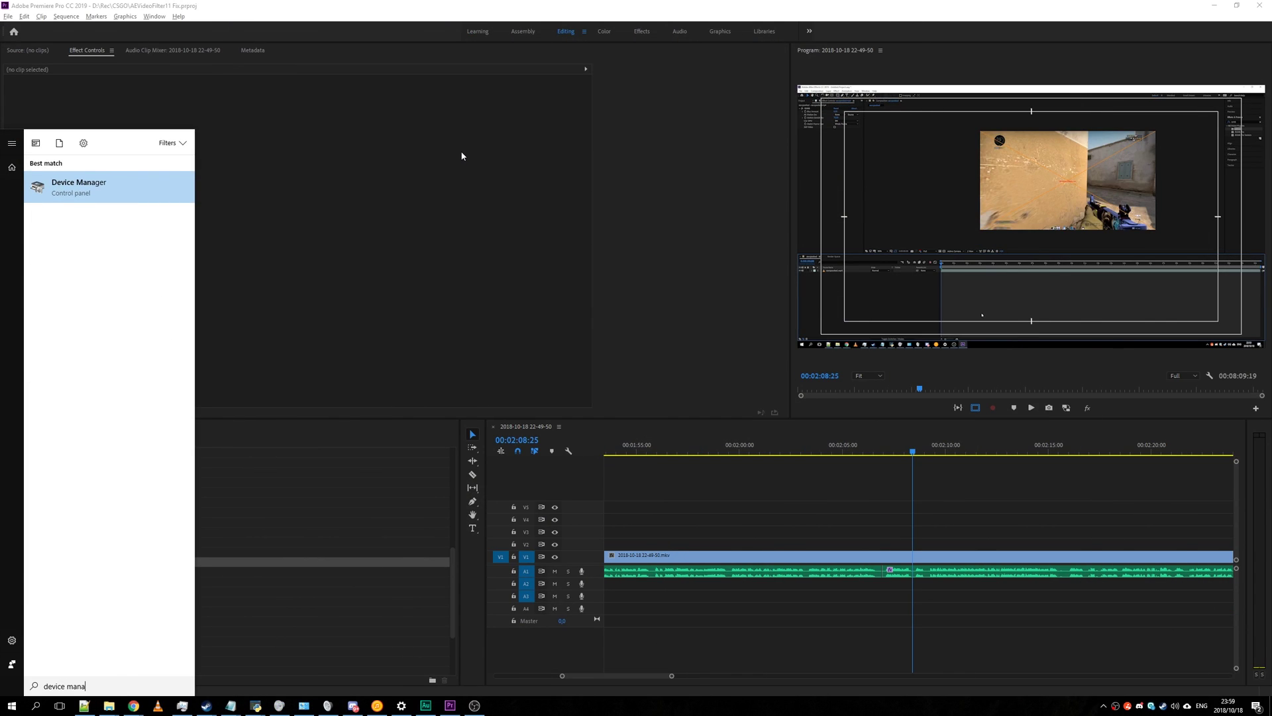
Open Device Manager, expand Display adapters, and right-click Intel(R) HD Graphics 530.
key("Return")
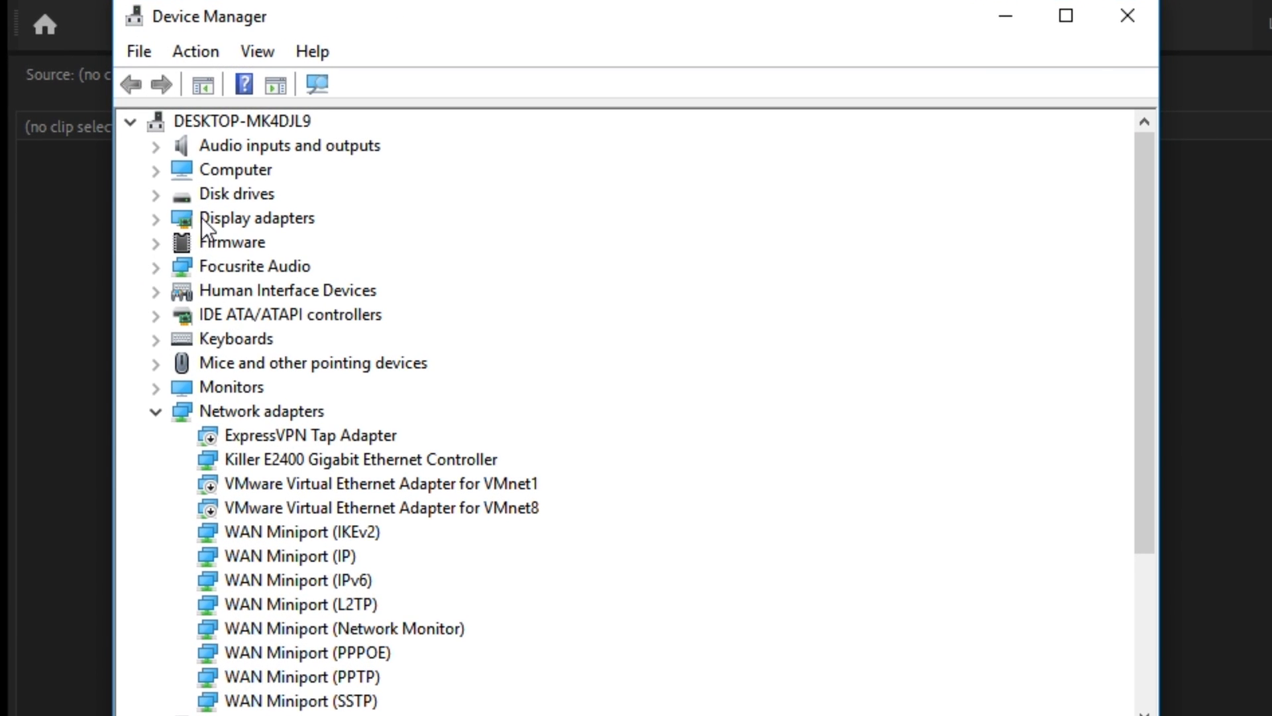
double_click(201, 216)
left_click(265, 243)
right_click(291, 238)
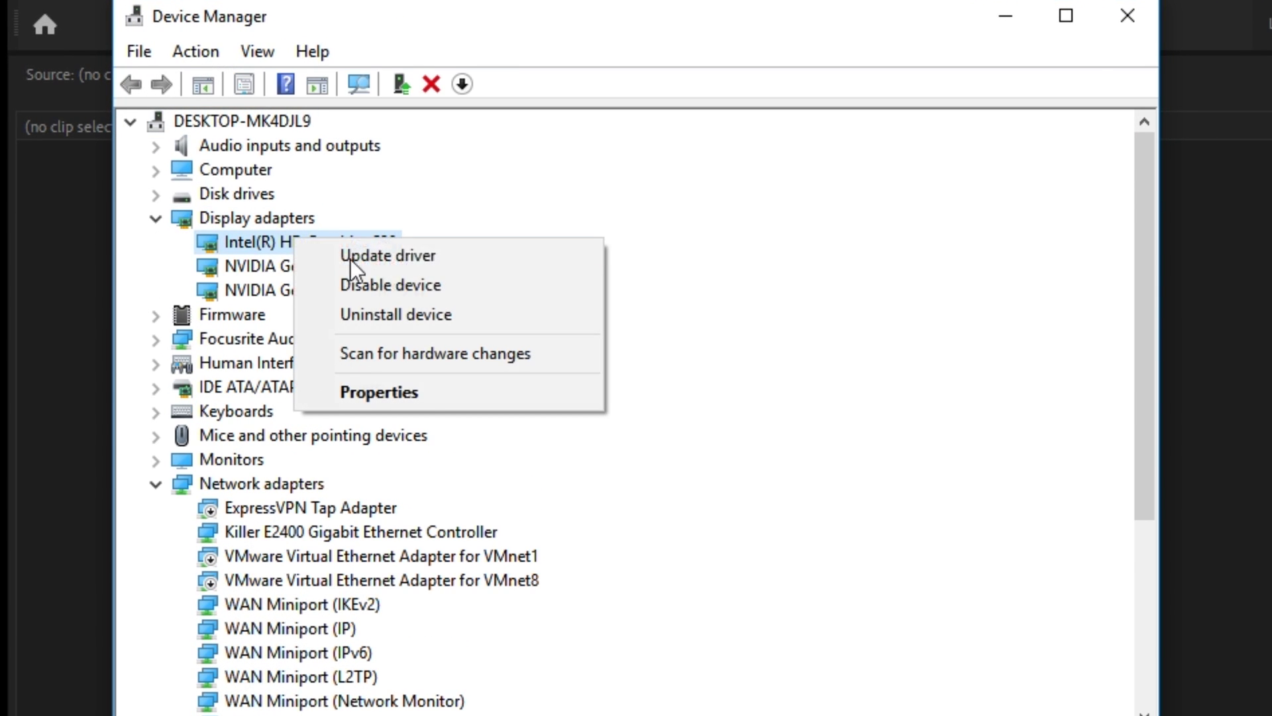